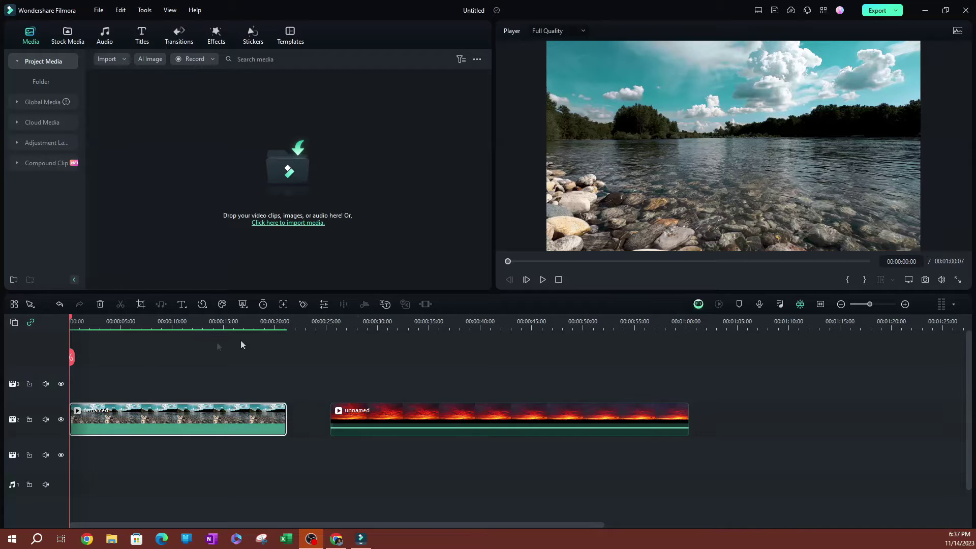
- Preview the river and red sunset clips, then return to the timeline start
left_click(543, 280)
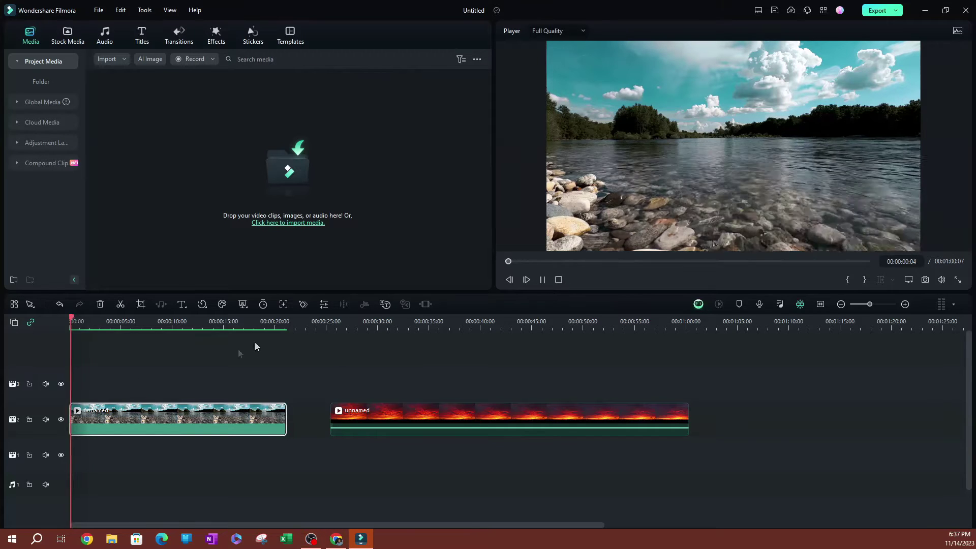
key("space")
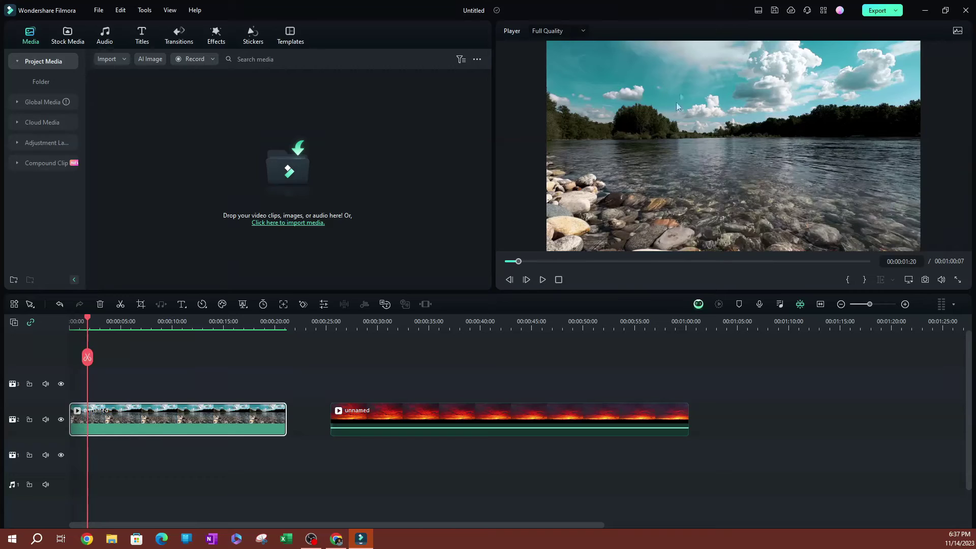
left_click(414, 378)
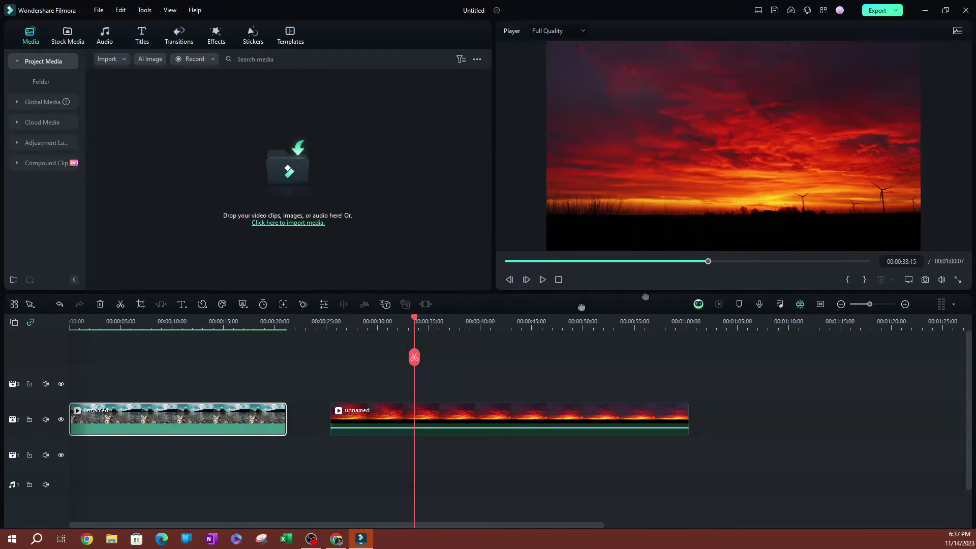
left_click(544, 281)
left_click(544, 281)
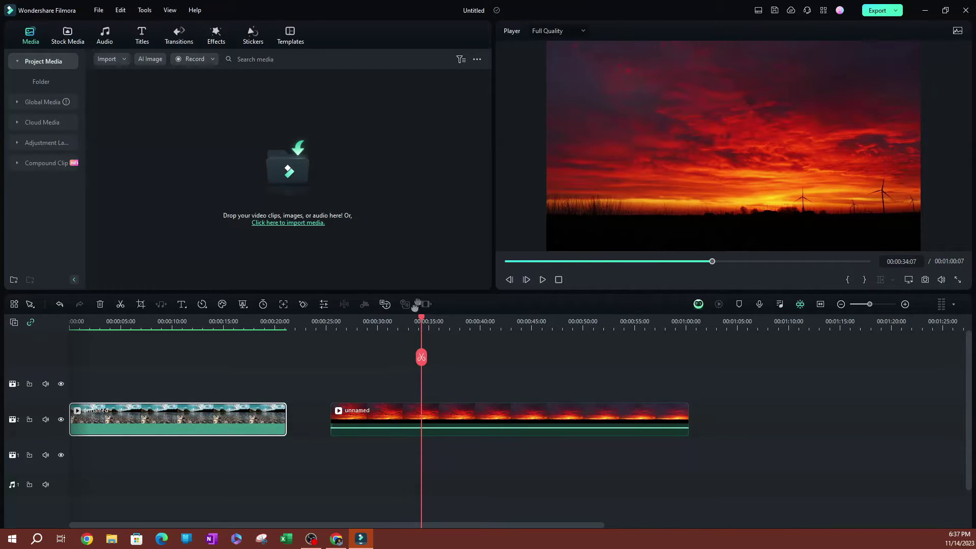
key("Home")
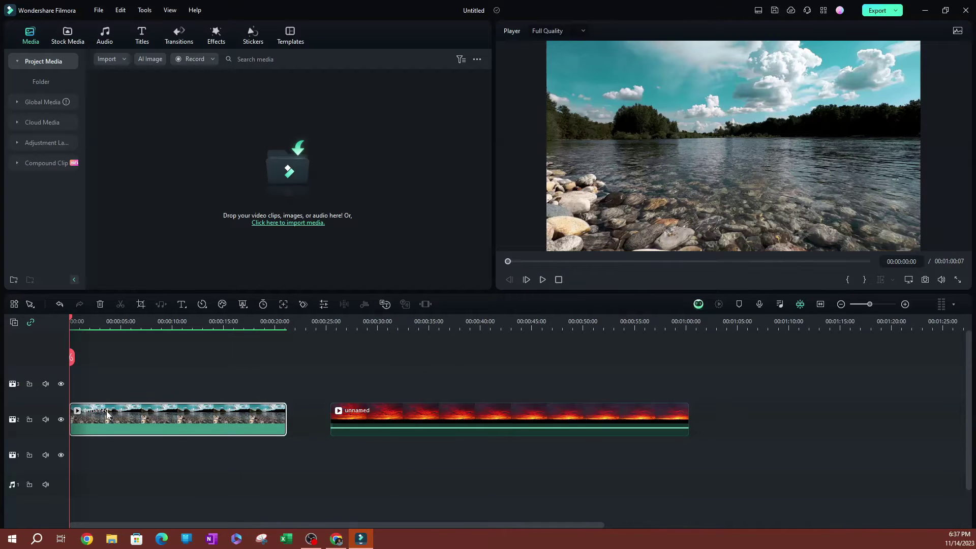
- Open the river clip's properties, check Basic, then return to Mask with the video selected
double_click(108, 418)
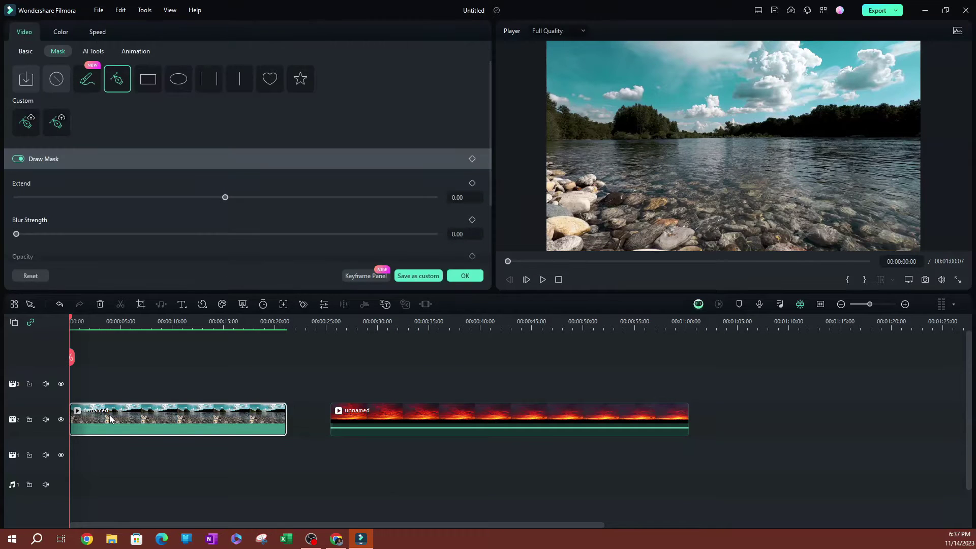
left_click(27, 52)
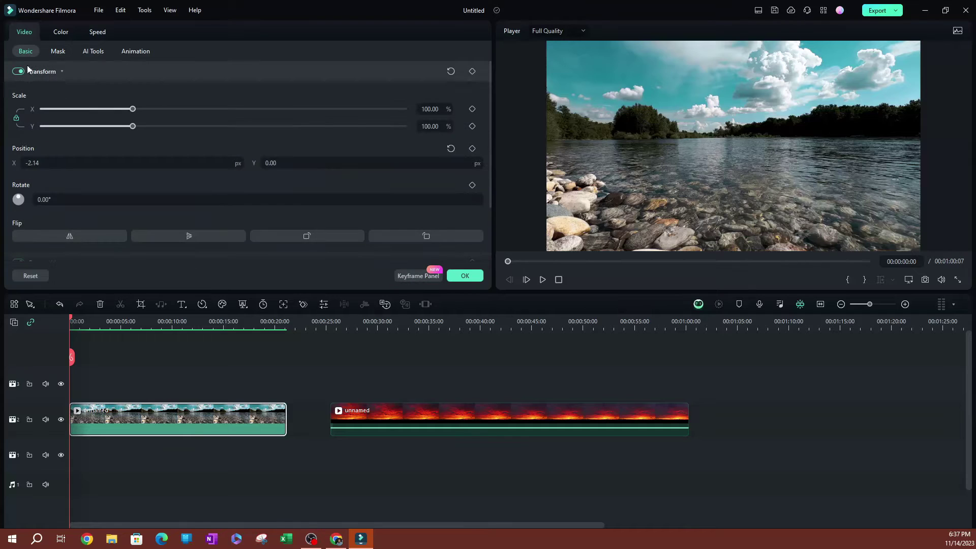
left_click(55, 56)
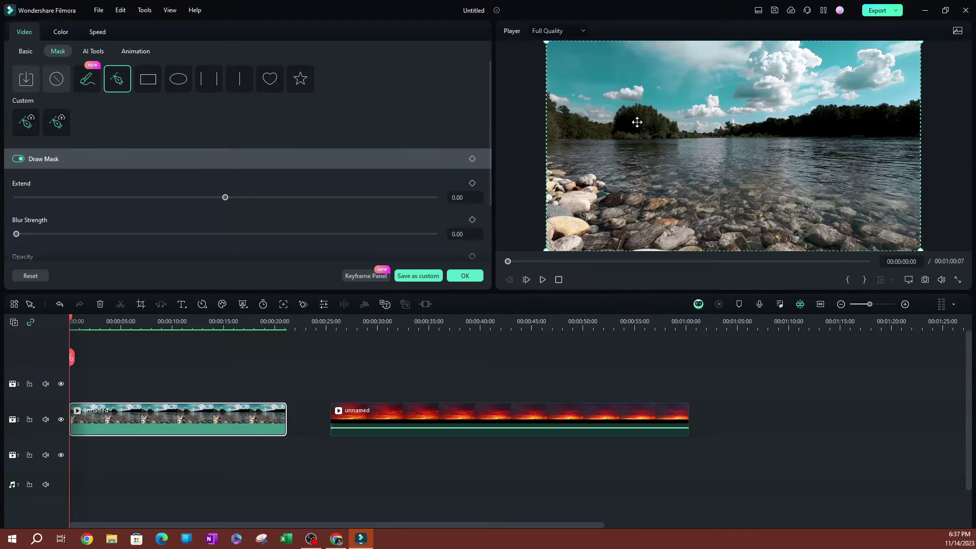
left_click(640, 121)
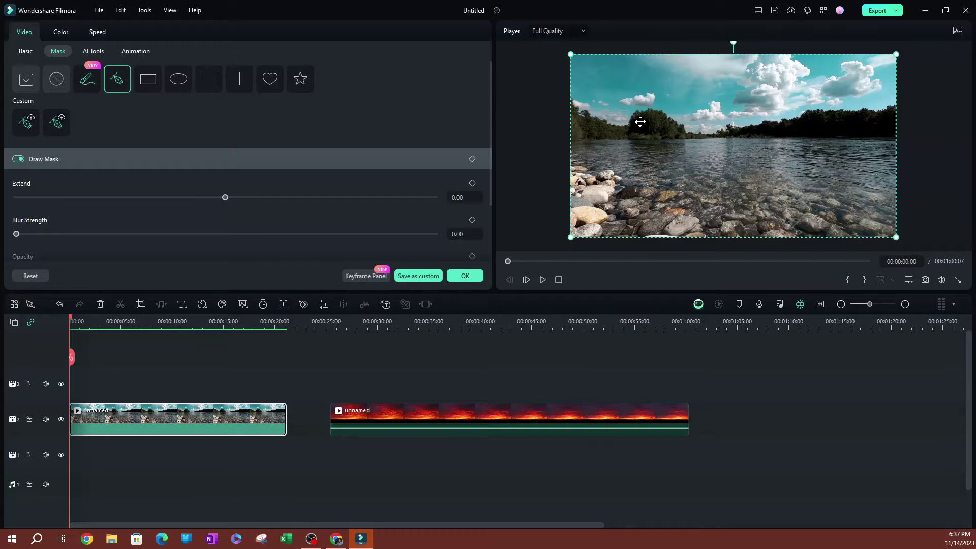
scroll(640, 121, "down", 2)
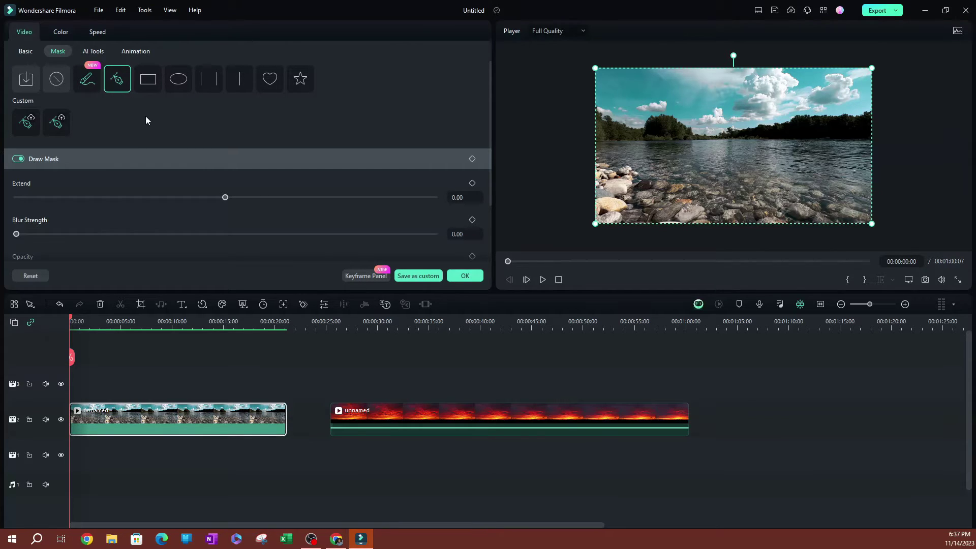
- Reset the river clip's existing mask and start a new Draw Mask
left_click(116, 79)
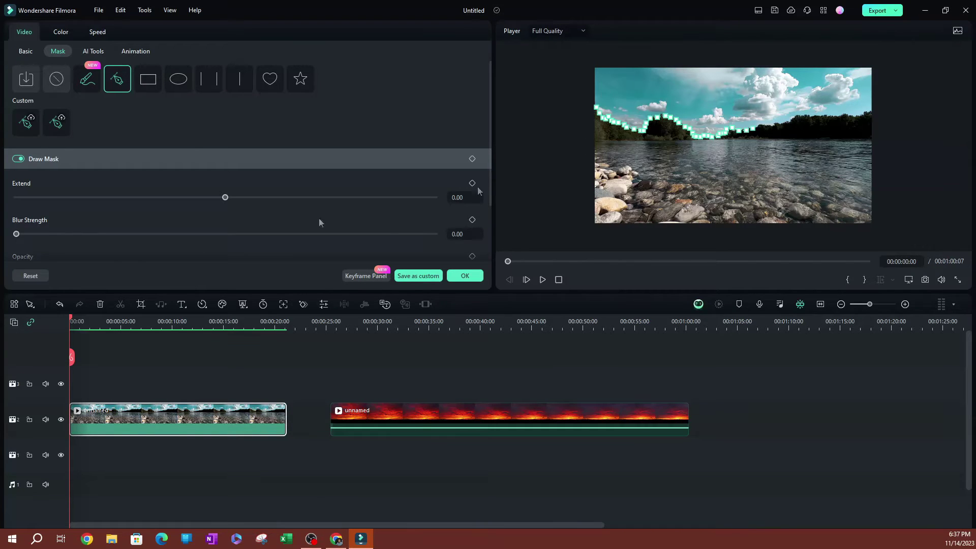
left_click(36, 276)
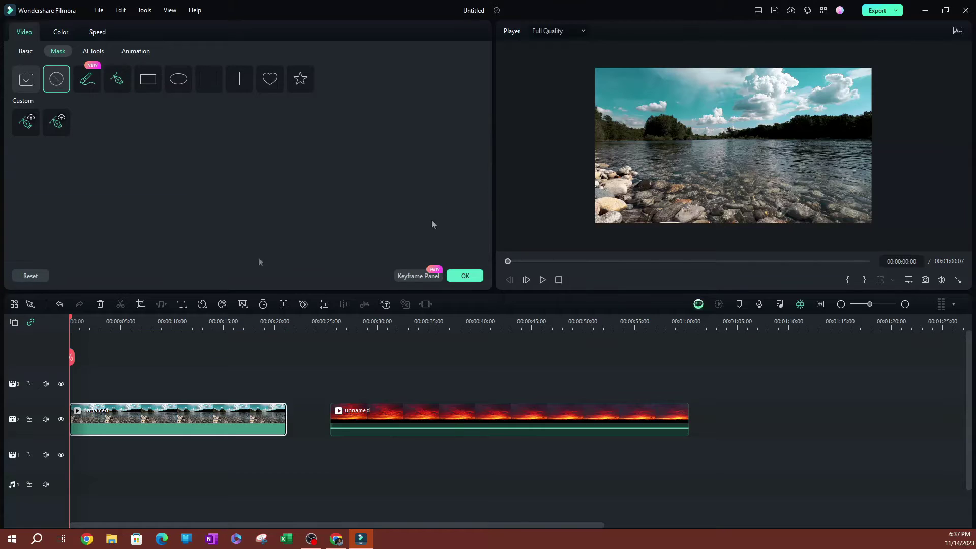
left_click(120, 80)
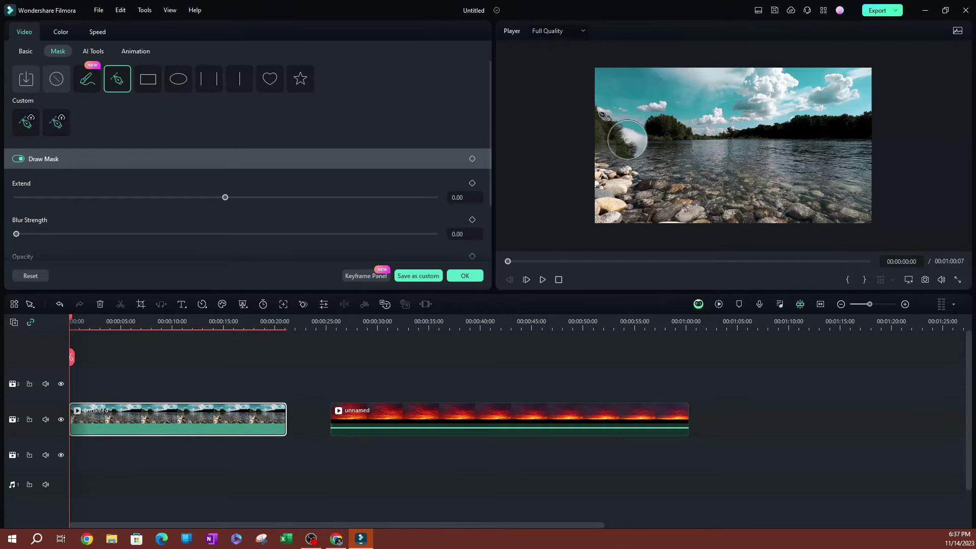
- Trace mask points along the treeline from the frame's left edge to its right edge
left_click(595, 108)
left_click(600, 114)
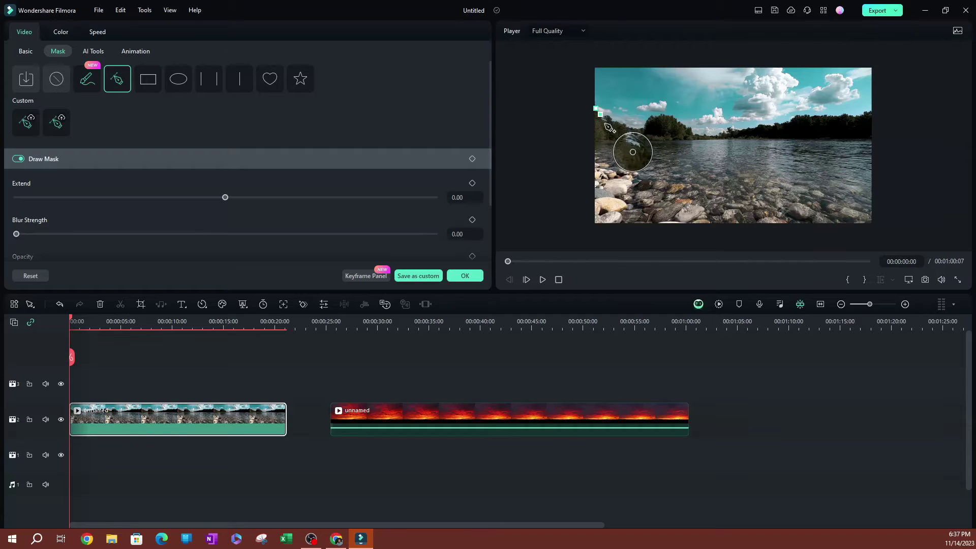
left_click(605, 120)
left_click(613, 119)
left_click(620, 124)
left_click(632, 129)
left_click(642, 130)
left_click(647, 120)
left_click(652, 116)
left_click(664, 116)
left_click(677, 120)
left_click(682, 126)
left_click(689, 126)
left_click(694, 131)
left_click(701, 137)
left_click(718, 136)
left_click(731, 130)
left_click(748, 130)
left_click(759, 127)
left_click(765, 125)
left_click(772, 124)
left_click(782, 121)
left_click(787, 119)
left_click(797, 116)
left_click(804, 116)
left_click(811, 117)
left_click(817, 117)
left_click(823, 118)
left_click(828, 118)
left_click(834, 118)
left_click(840, 118)
left_click(846, 115)
left_click(852, 118)
left_click(858, 117)
left_click(864, 115)
left_click(869, 114)
- Close the mask path around the sky, running past the right, top and left edges
left_click(881, 111)
left_click(891, 51)
left_click(577, 51)
left_click(585, 102)
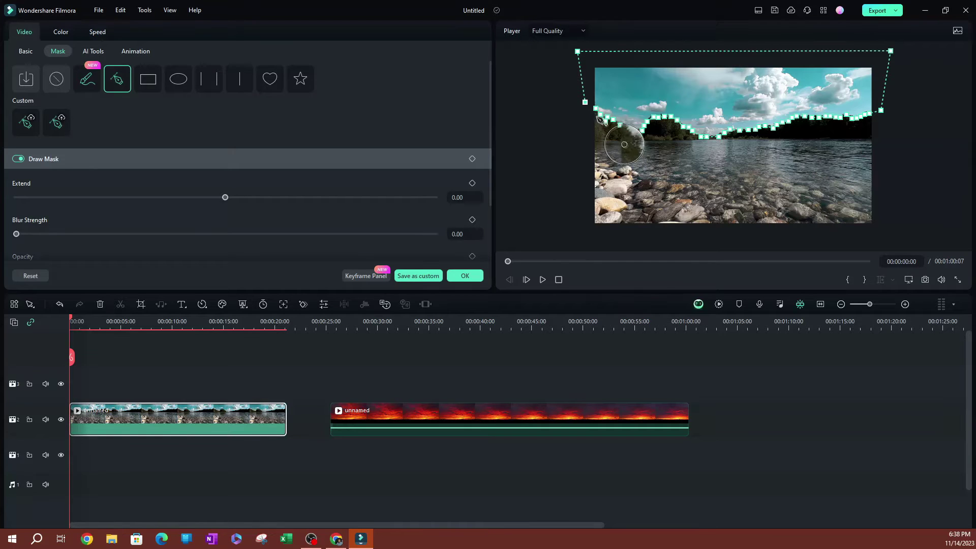
left_click(595, 109)
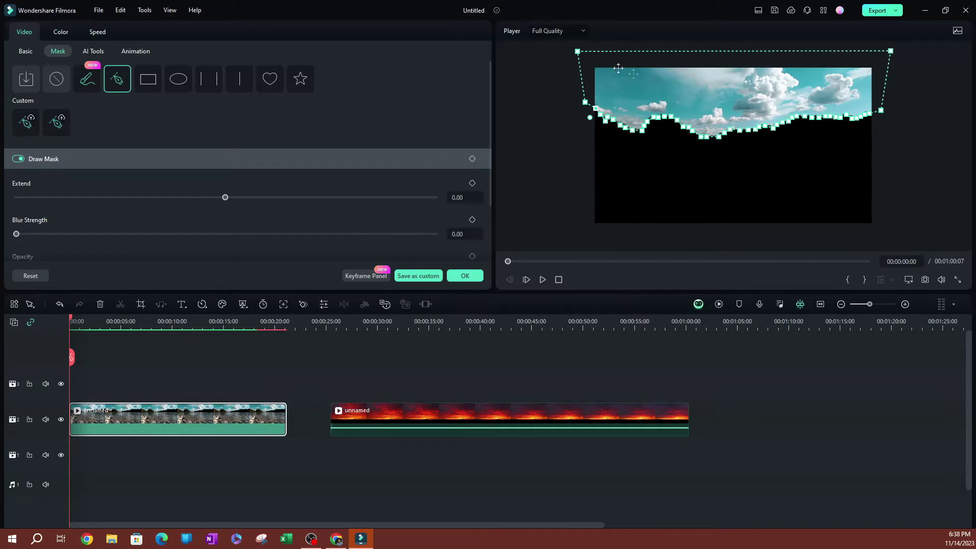
scroll(670, 87, "up", 2)
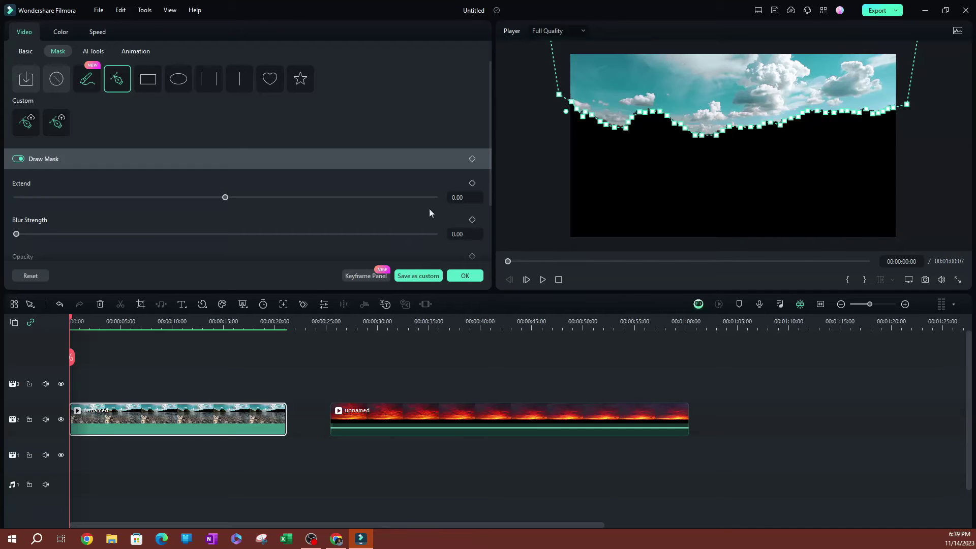
left_click_drag(490, 192, 490, 249)
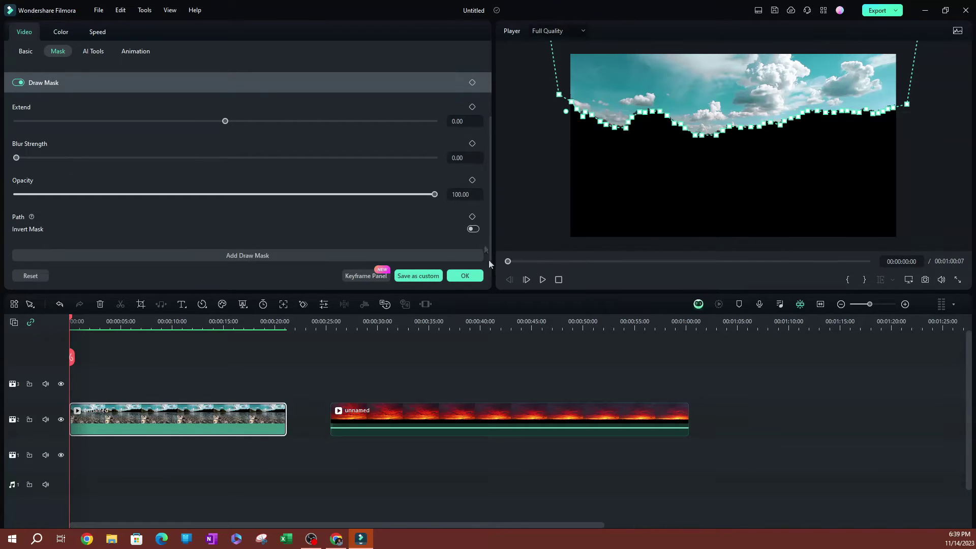
- Invert the river clip's mask, then drag the red sunset clip beneath it at the start
left_click(473, 229)
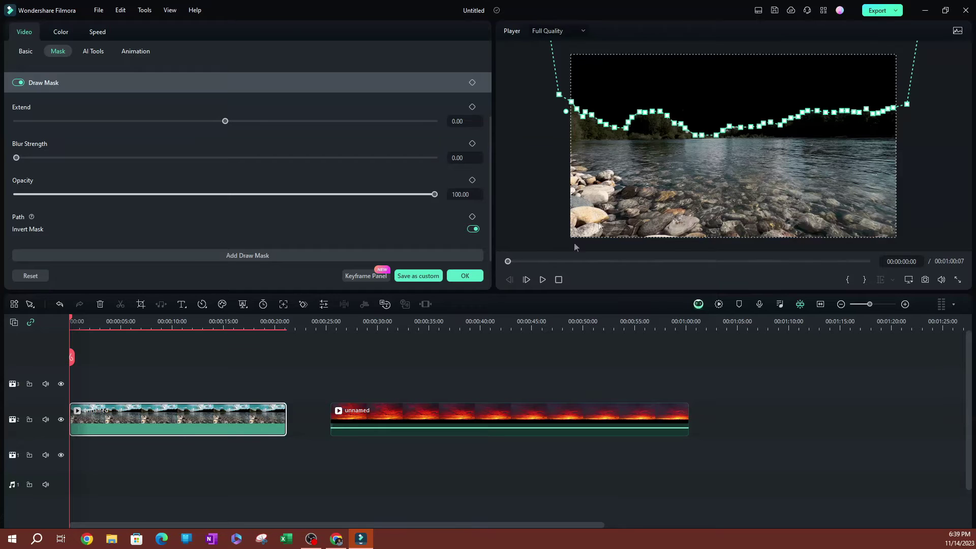
left_click(375, 413)
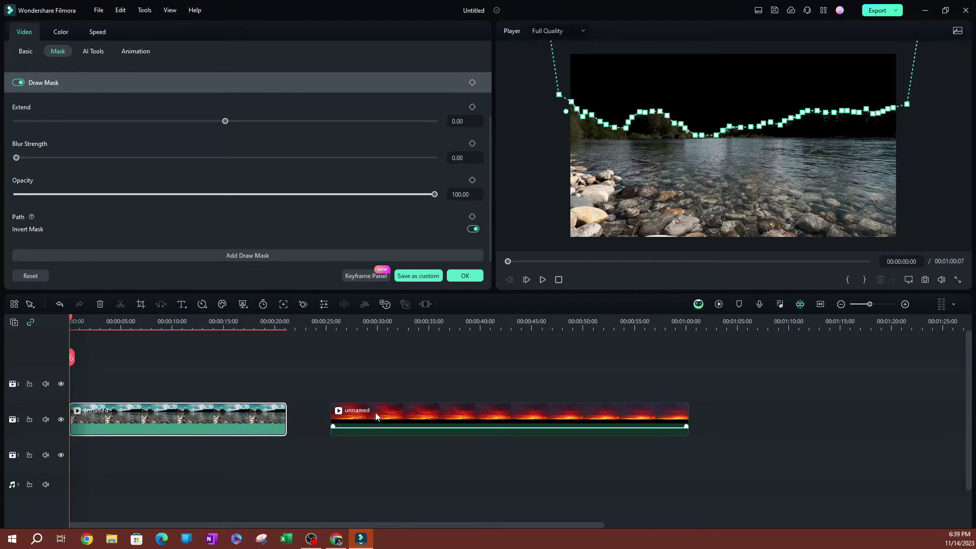
left_click_drag(379, 411, 103, 453)
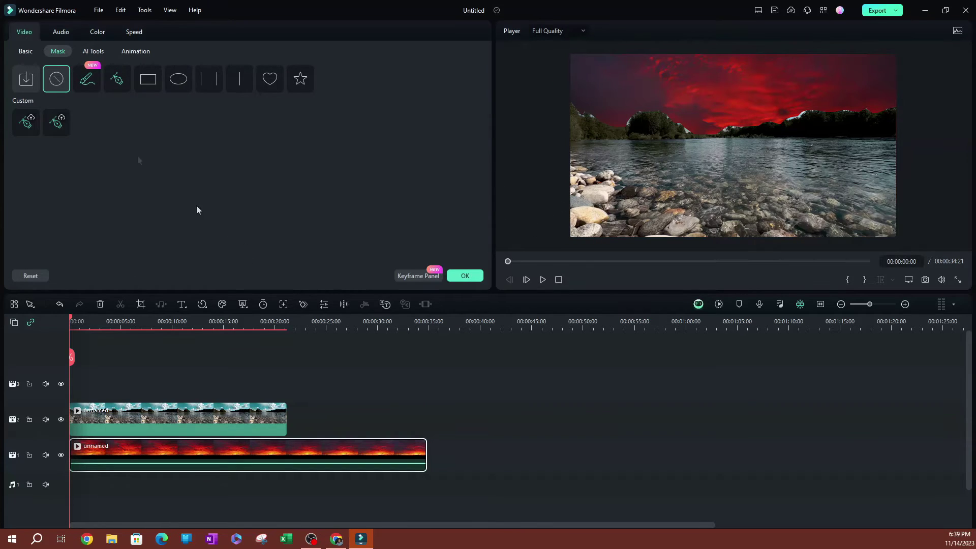
- Reselect the track-2 river clip to bring back its drawn mask settings
left_click(180, 422)
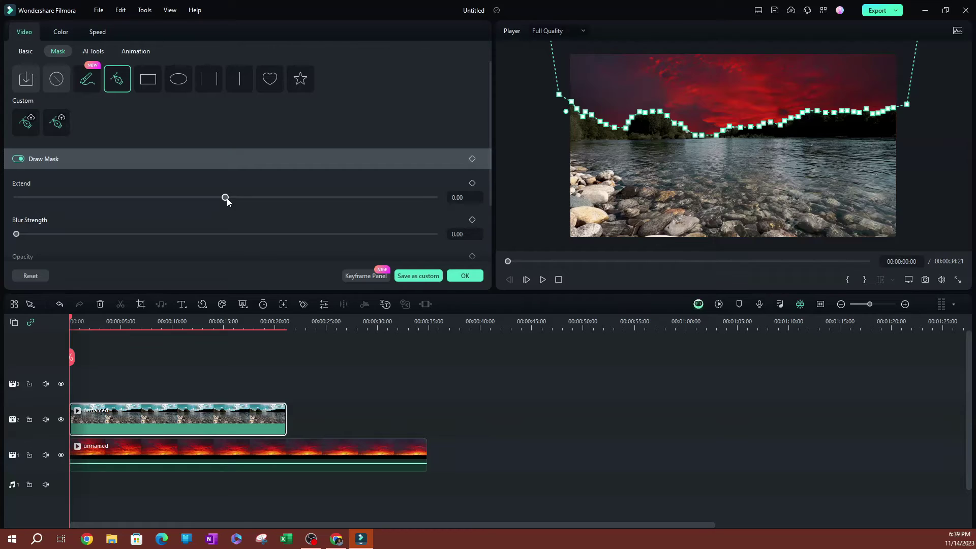
- Raise the river mask's Extend to 6.08, comparing against the sunset clip along the way
left_click_drag(225, 199, 232, 205)
left_click_drag(225, 198, 224, 202)
left_click(128, 454)
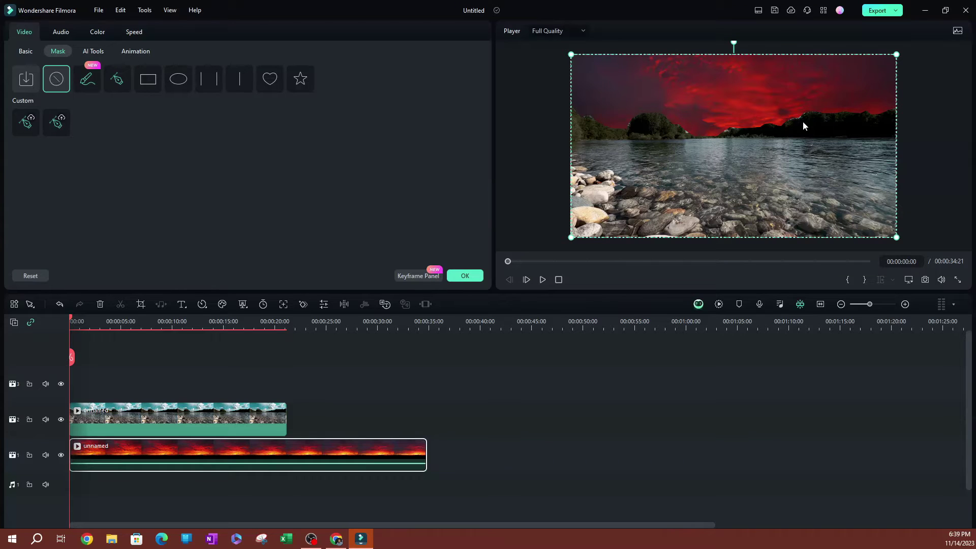
left_click(123, 418)
left_click_drag(231, 198, 234, 198)
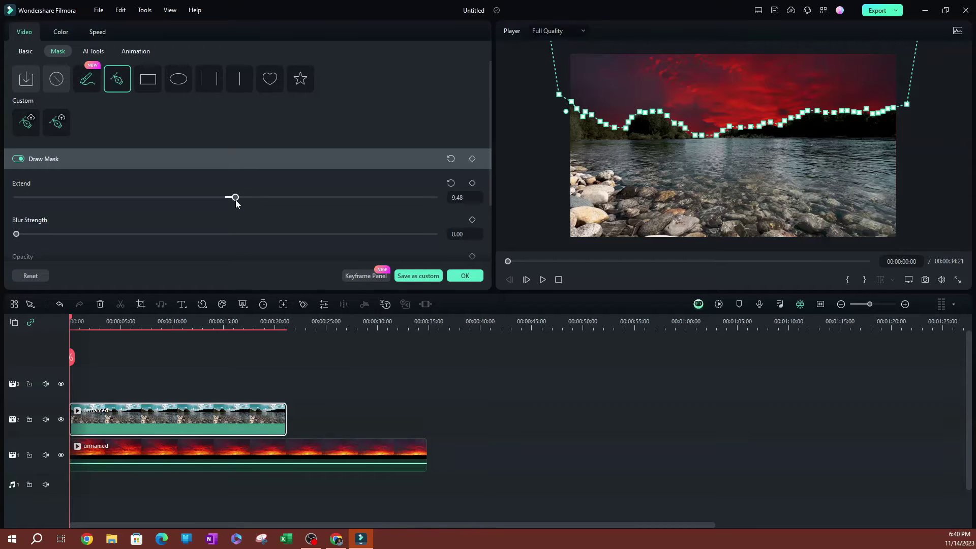
left_click(105, 448)
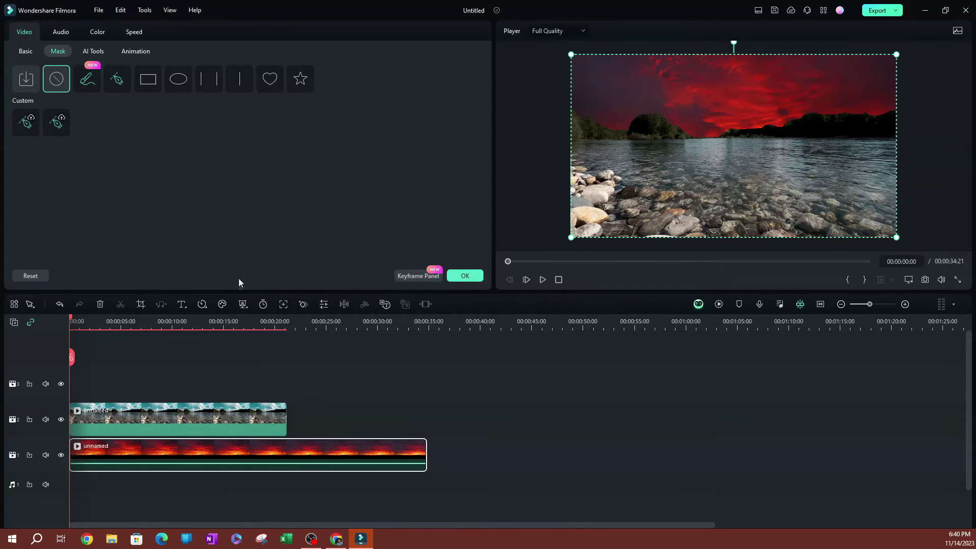
left_click(174, 427)
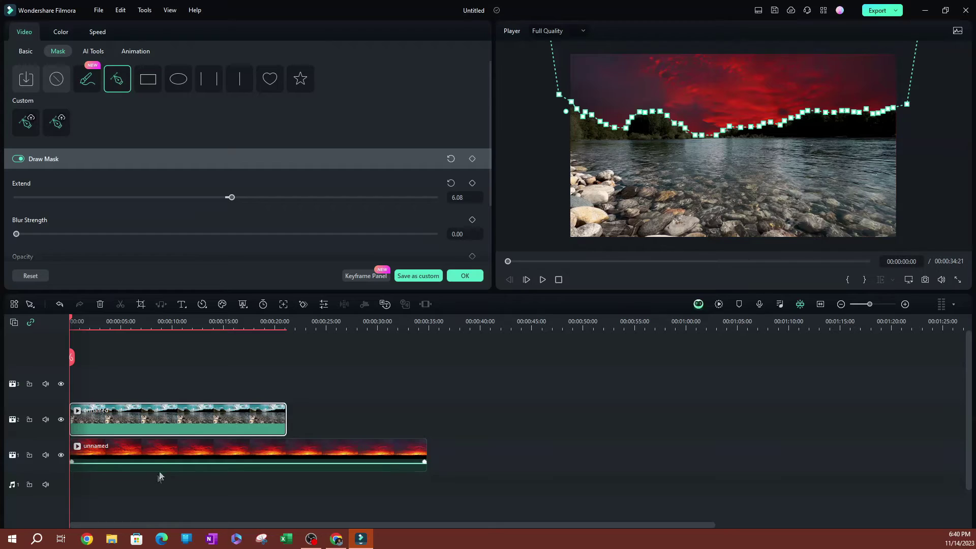
left_click(162, 454)
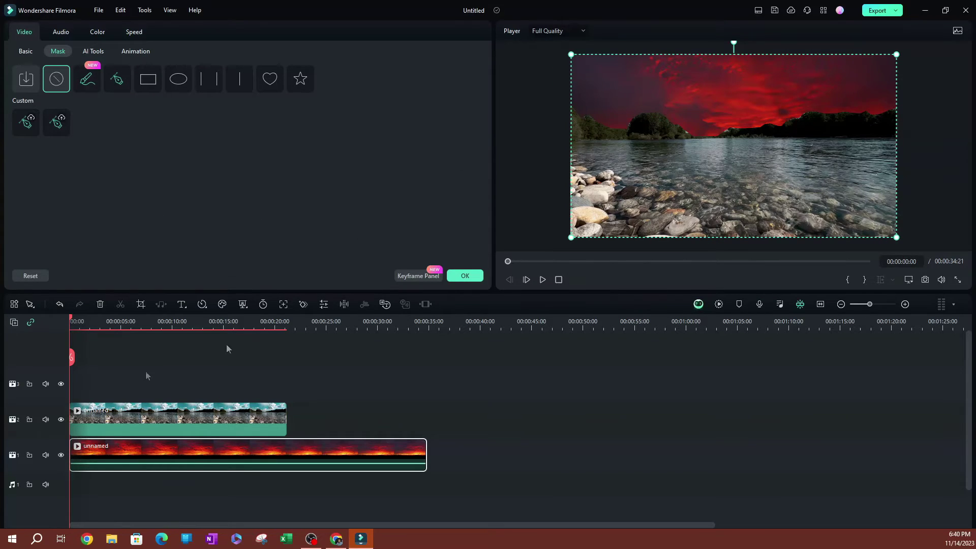
left_click(137, 426)
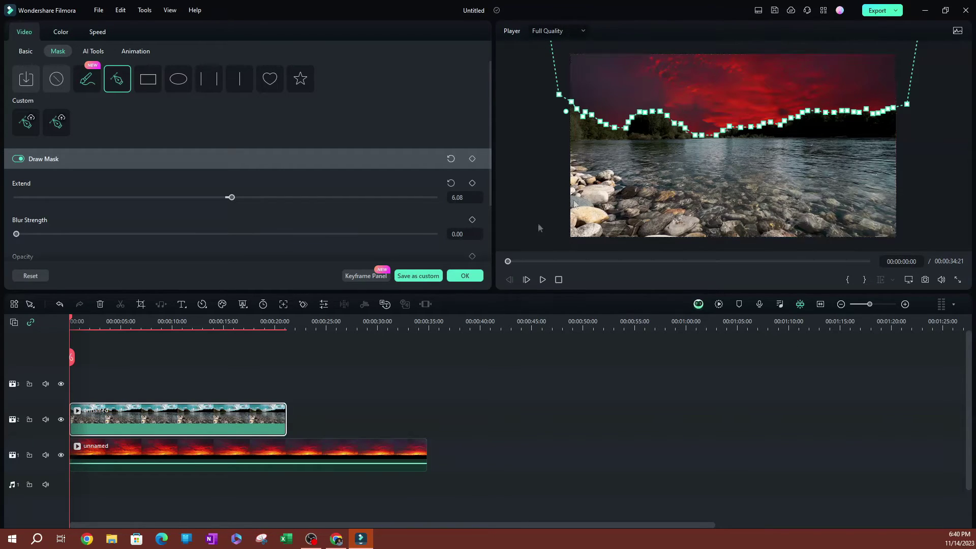
left_click(194, 447)
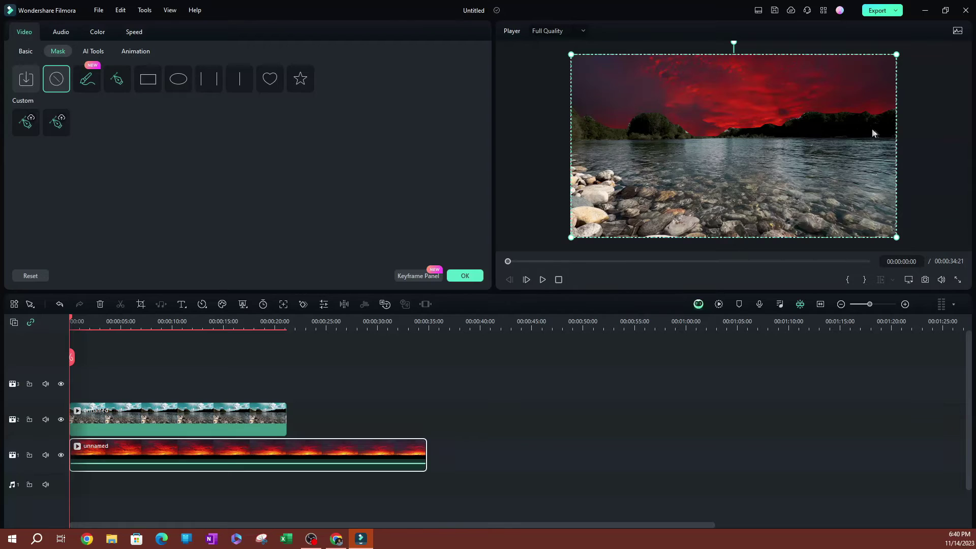
left_click(172, 419)
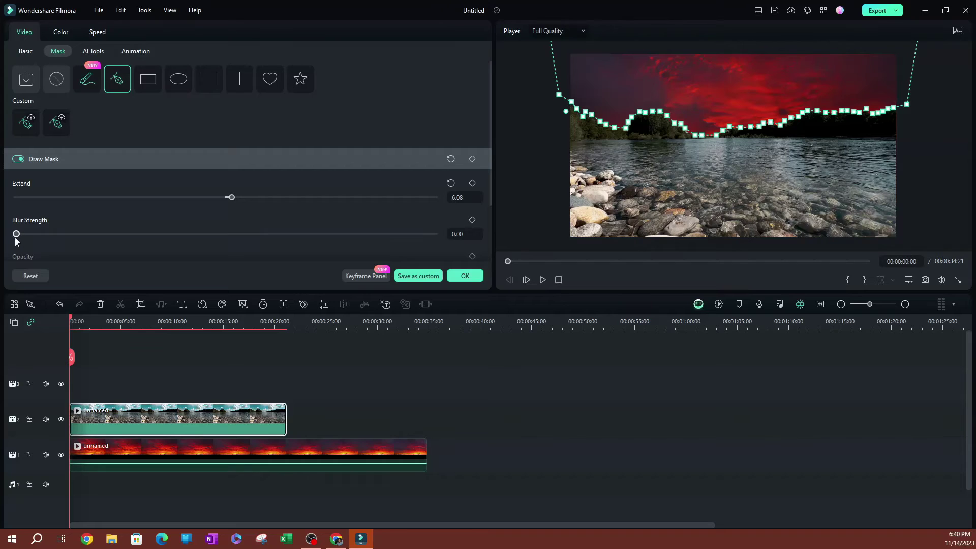
- Soften the river mask edge by setting Blur Strength to 10
left_click_drag(23, 239, 35, 245)
left_click(135, 451)
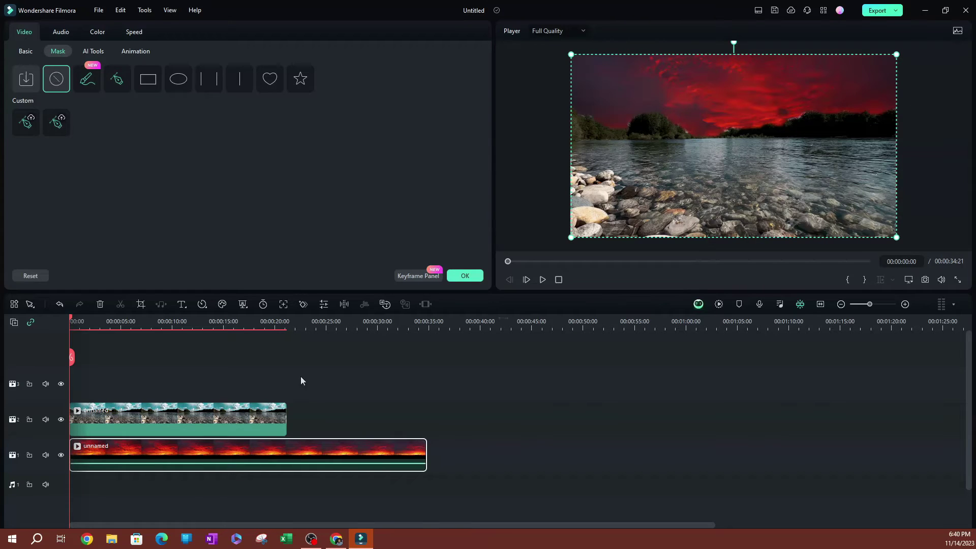
left_click(142, 431)
left_click_drag(44, 234, 50, 234)
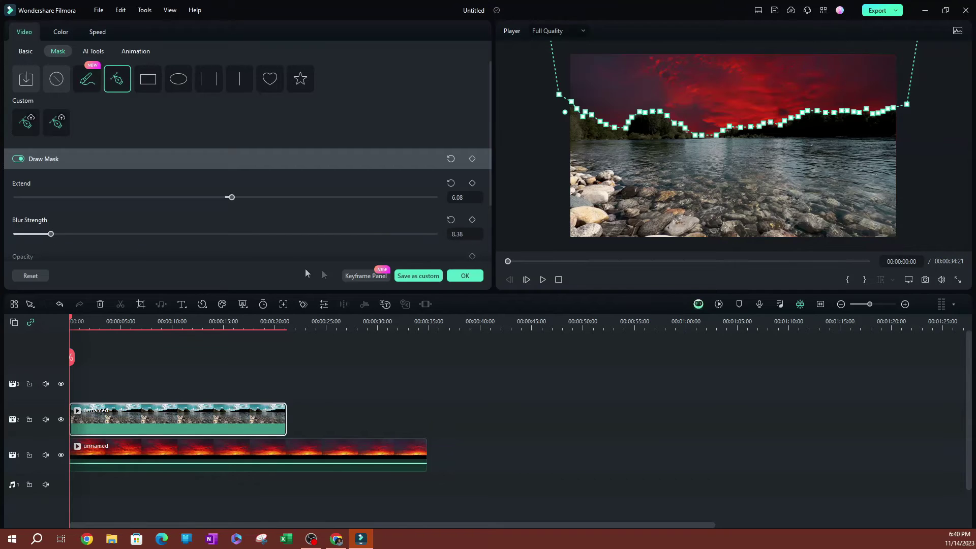
left_click(460, 233)
key("BackSpace")
key("BackSpace")
key("BackSpace")
key("BackSpace")
type("10")
key("Return")
- Compare with the sunset clip, then review the river mask at Extend 9.48 with Invert Mask on
left_click(162, 455)
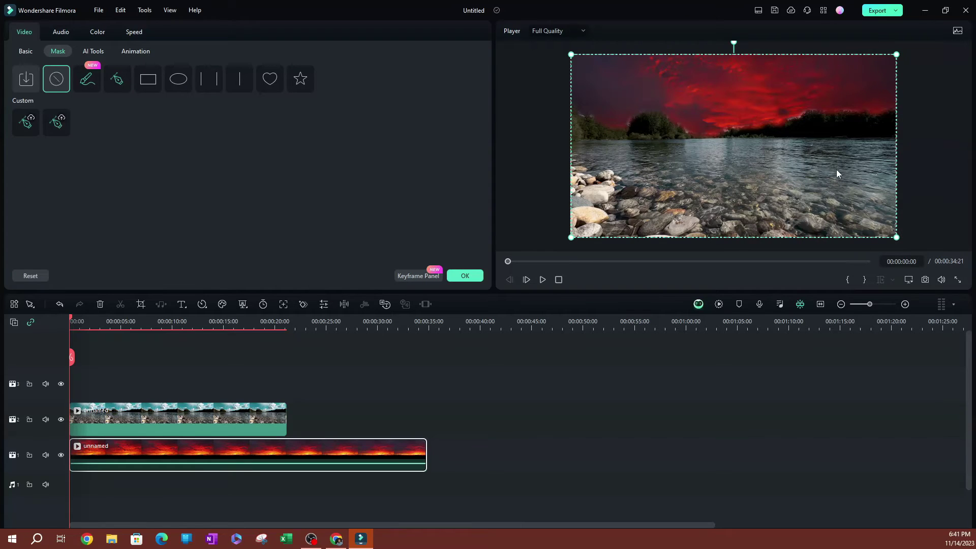
left_click(139, 427)
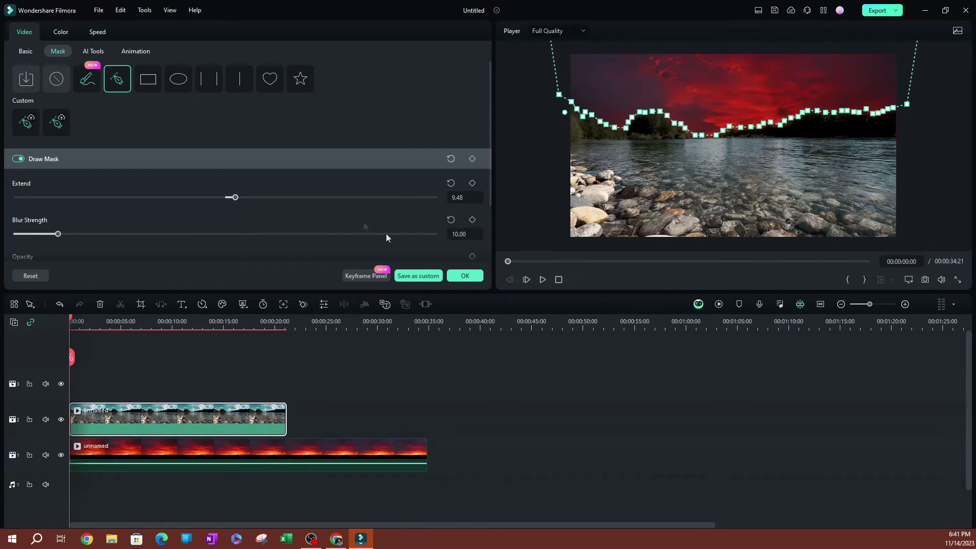
left_click(166, 452)
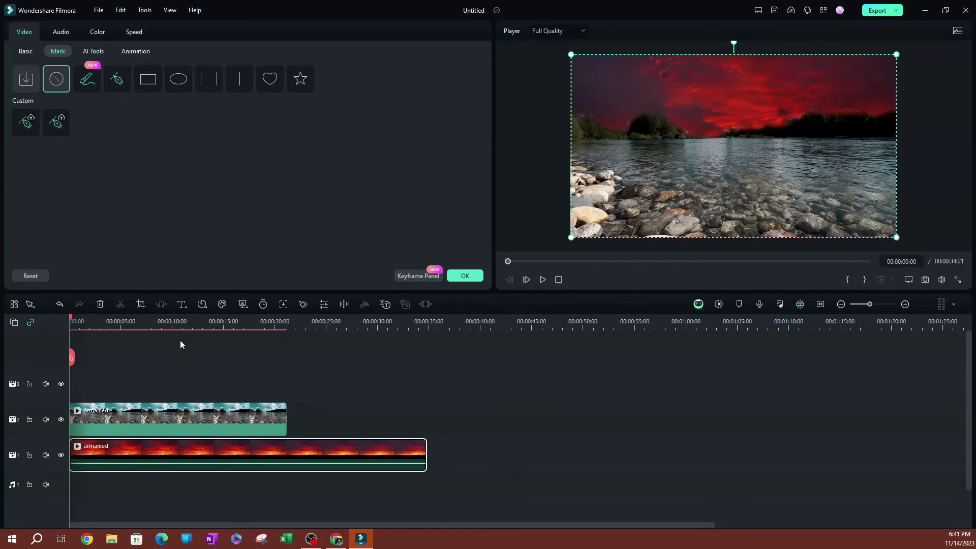
left_click(230, 410)
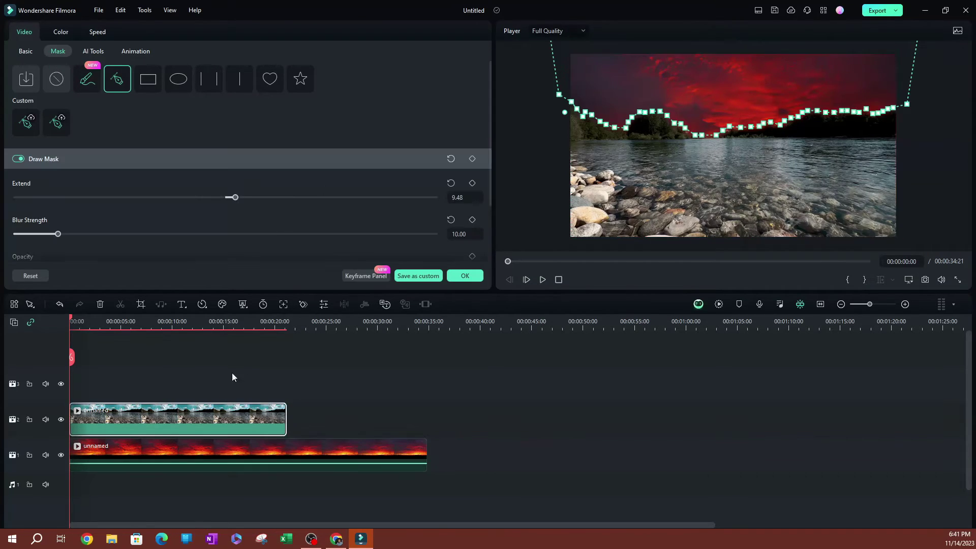
left_click_drag(490, 166, 487, 225)
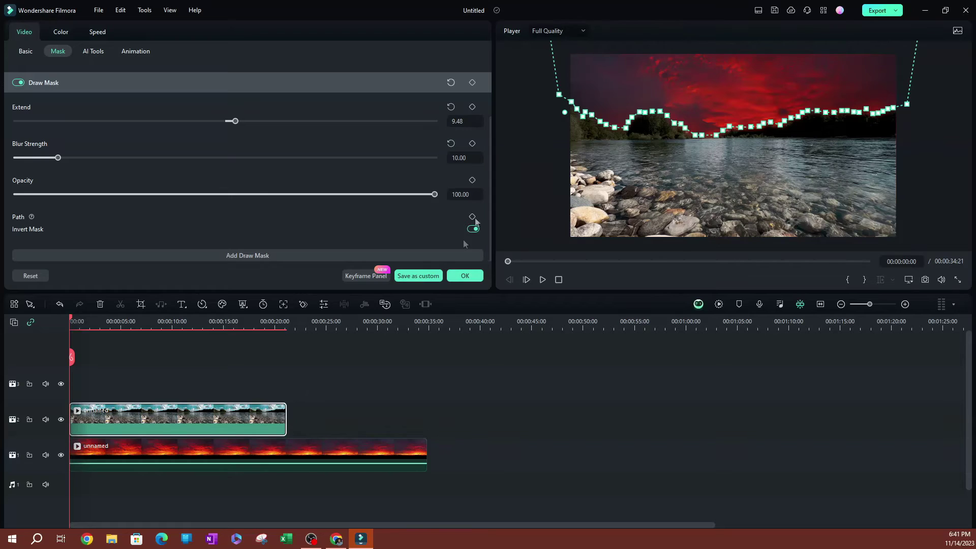
- Apply the mask settings and play the red-sky river composite to check the blend
left_click(469, 278)
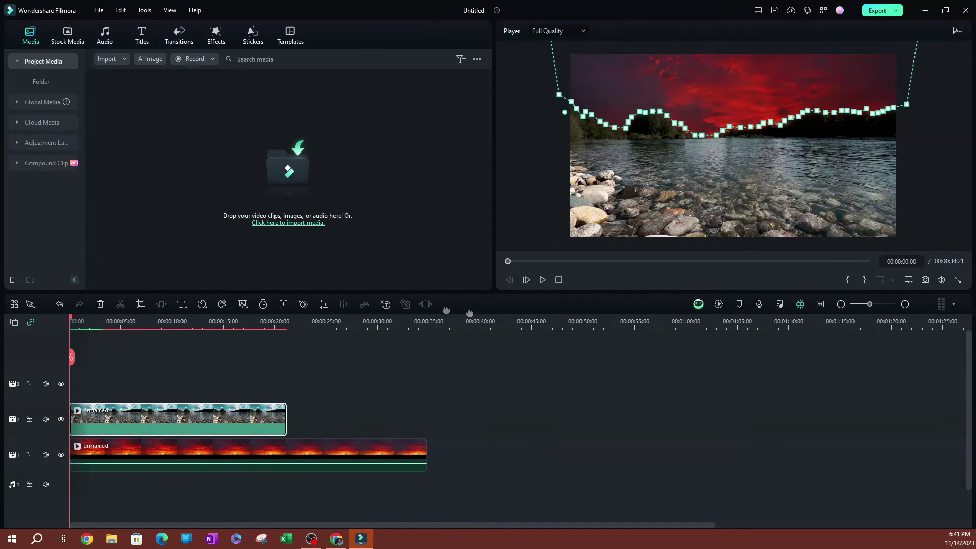
left_click(540, 280)
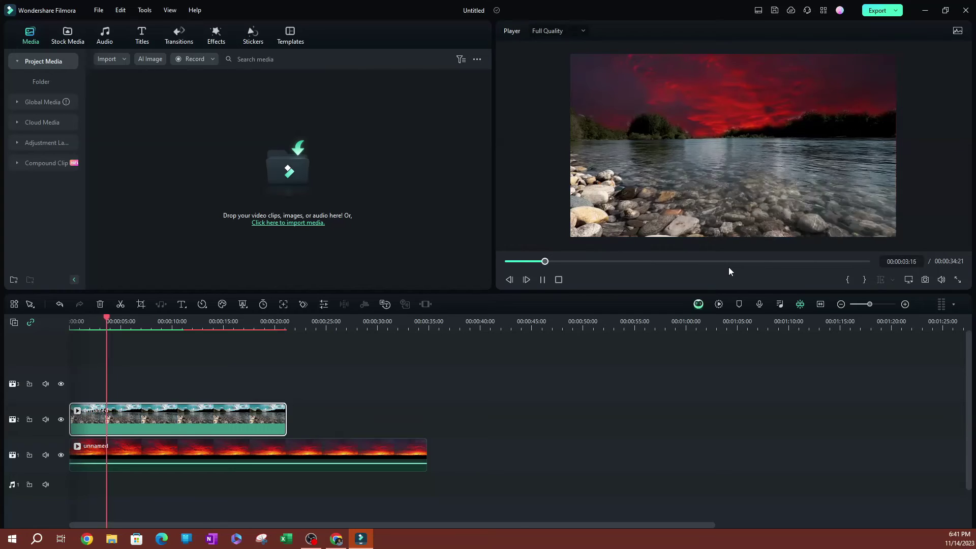
key("space")
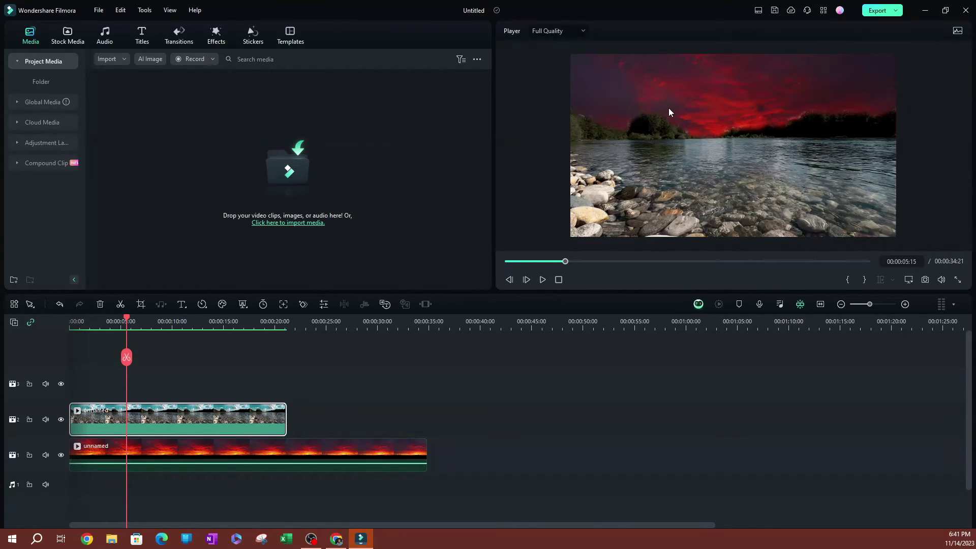
- Open the river clip's Color settings and expand the Color section
double_click(169, 417)
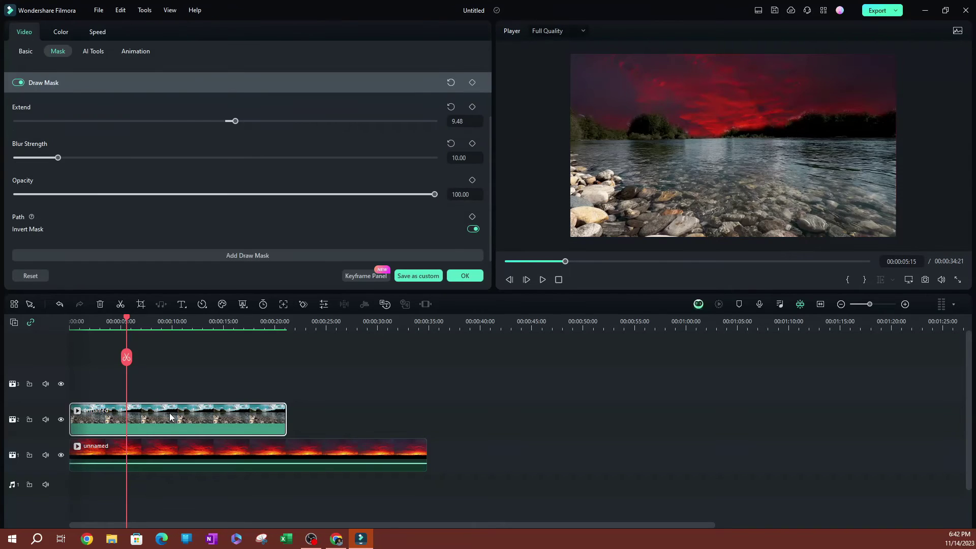
left_click(62, 33)
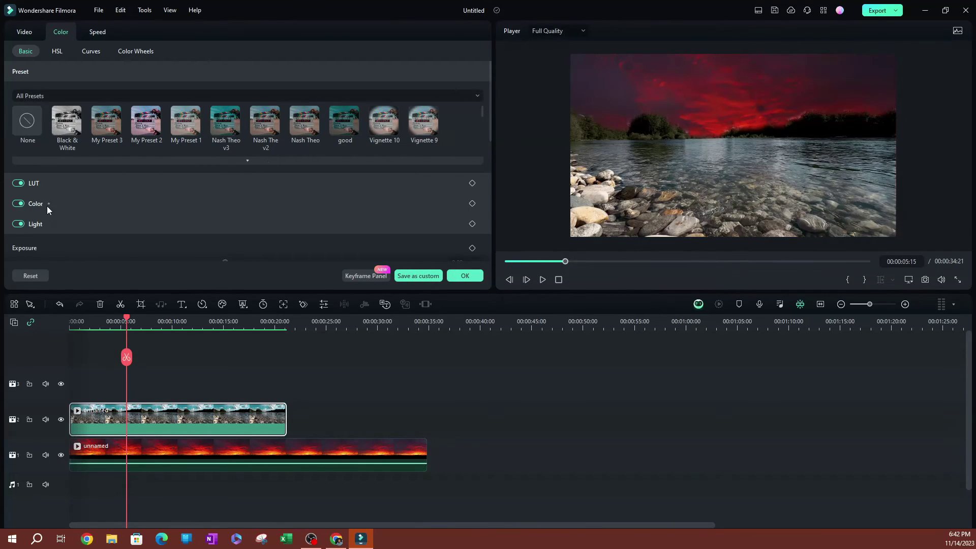
scroll(47, 203, "down", 1)
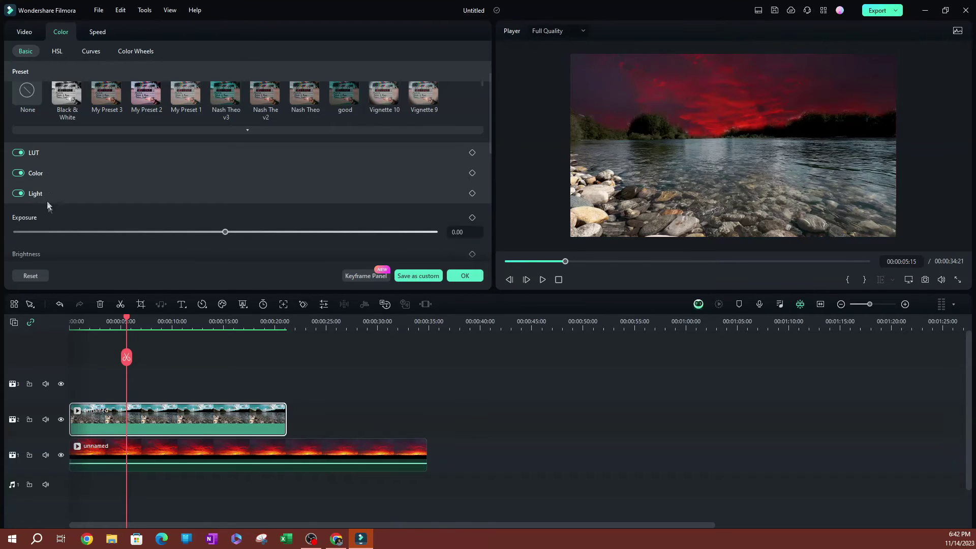
left_click(36, 175)
scroll(81, 169, "down", 2)
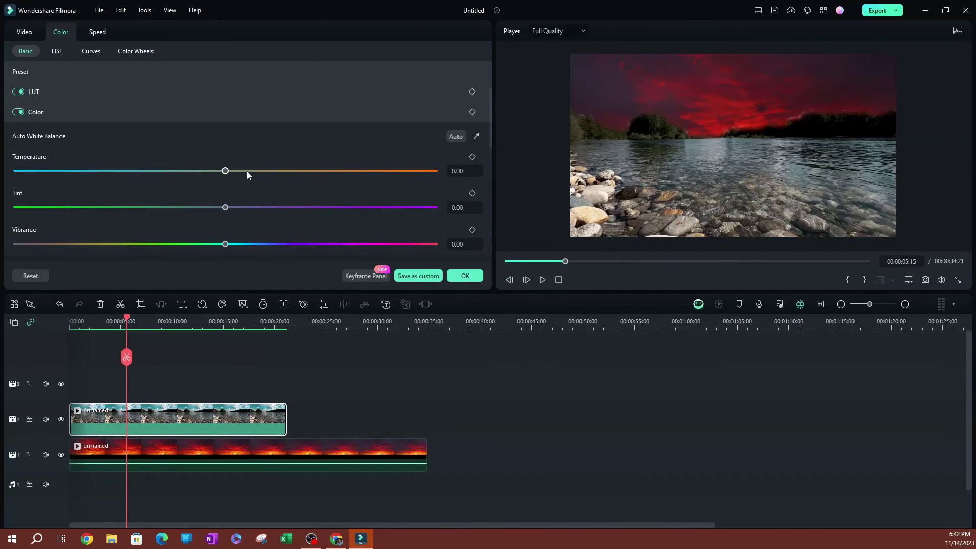
- Warm the river clip to Temperature 83 and Tint 45, and raise Vibrance
left_click_drag(226, 171, 265, 172)
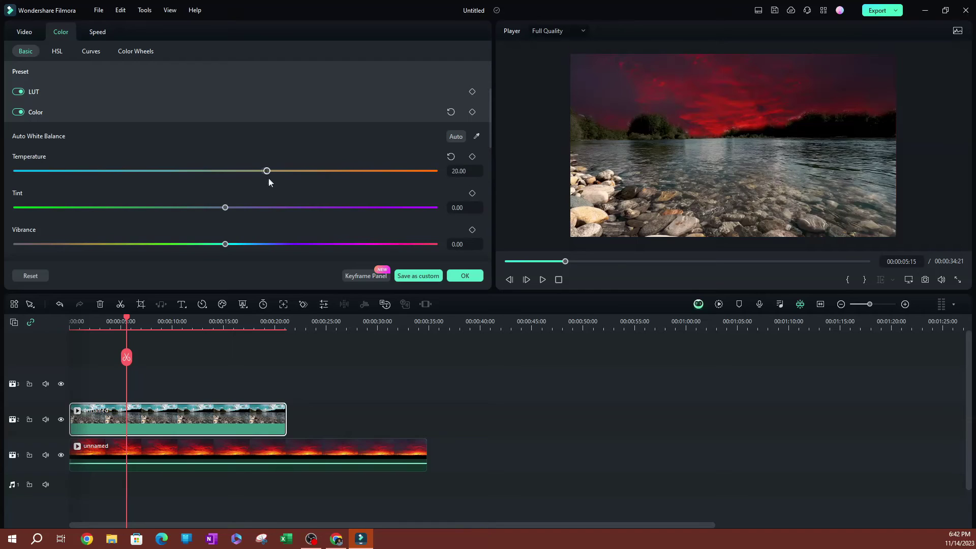
left_click_drag(325, 175, 397, 188)
left_click_drag(225, 208, 319, 213)
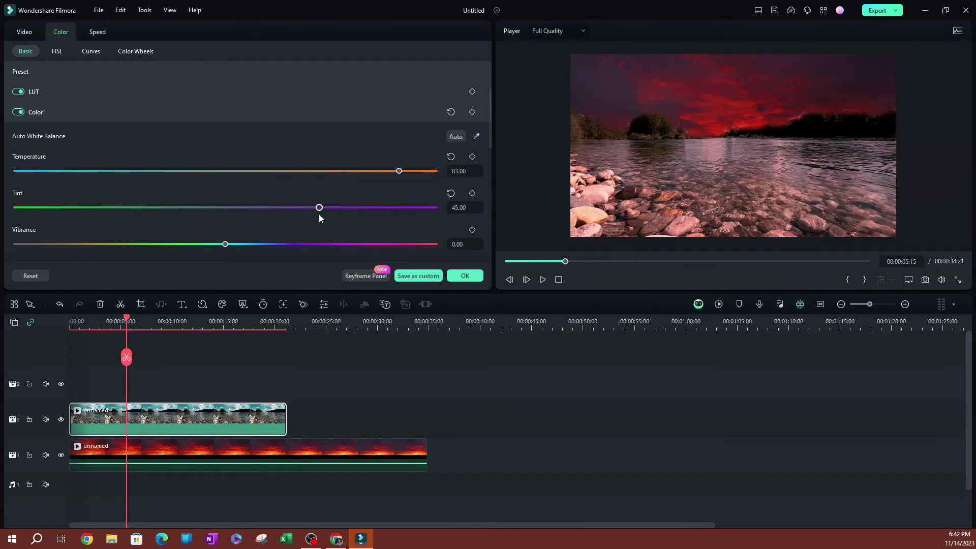
left_click_drag(227, 245, 280, 246)
scroll(491, 144, "up", 5)
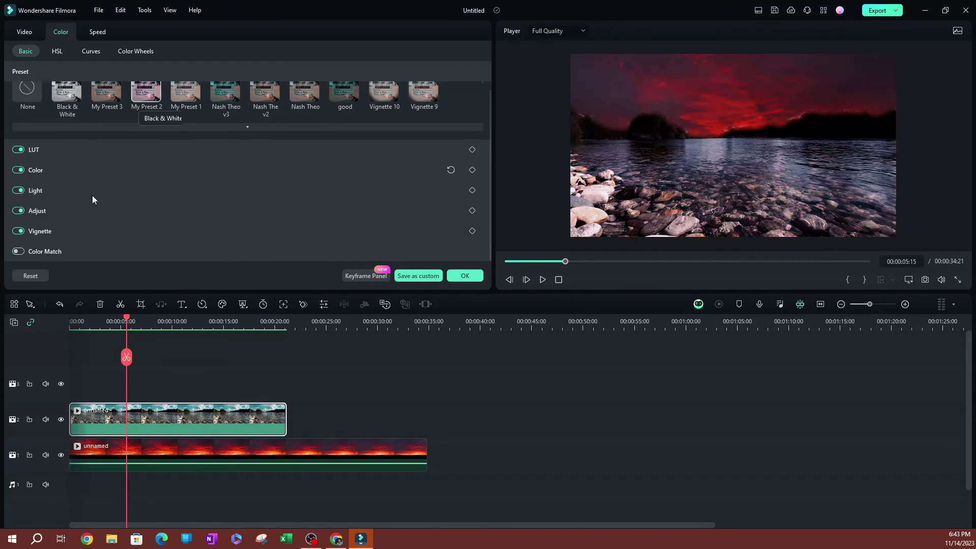
- Under HSL reds, set Hue 1, Saturation about 87 and Luminance -41
left_click(60, 53)
scroll(70, 134, "up", 1)
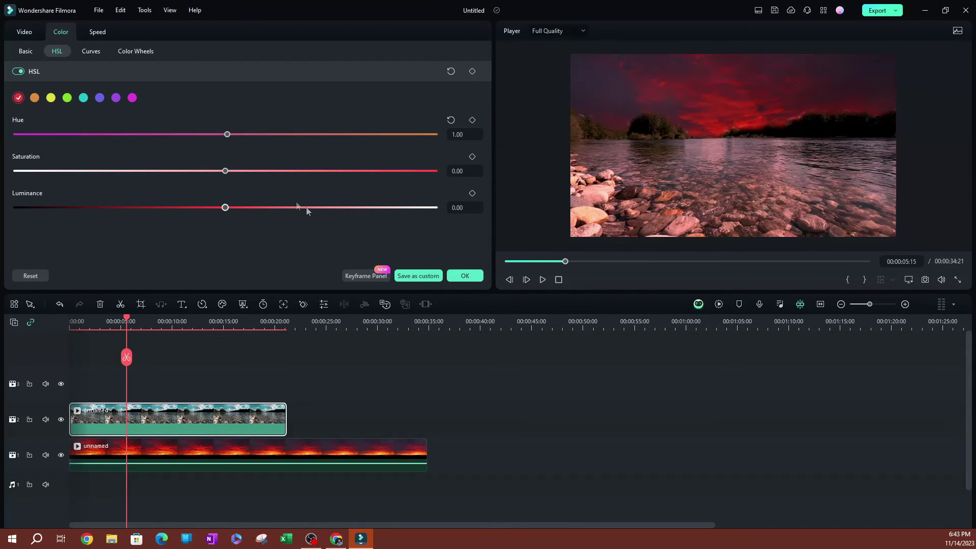
left_click_drag(227, 172, 402, 176)
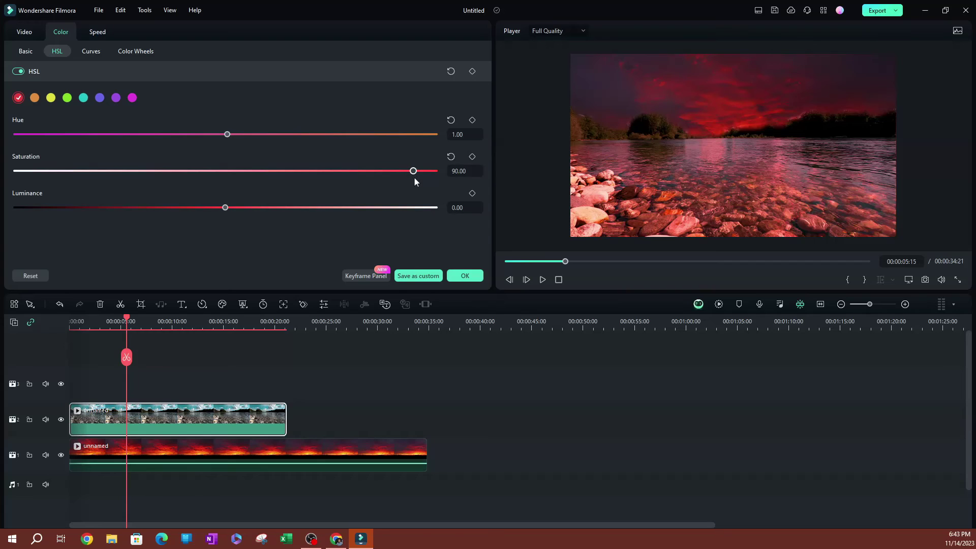
left_click_drag(414, 178, 456, 184)
left_click_drag(433, 188, 405, 188)
left_click_drag(233, 209, 152, 243)
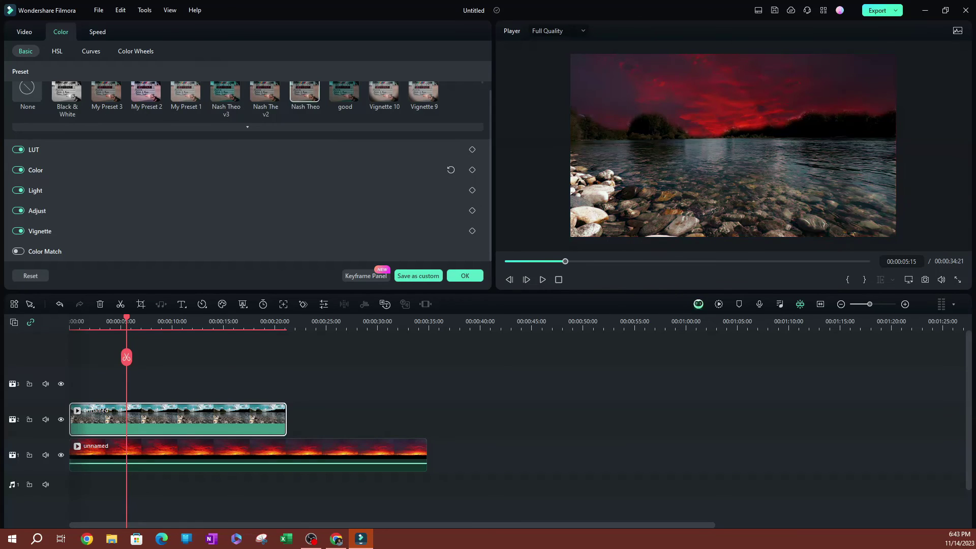
- Expand Light in Color > Basic and lower Shadow to about -16
left_click(44, 191)
scroll(104, 189, "down", 1)
scroll(101, 193, "down", 1)
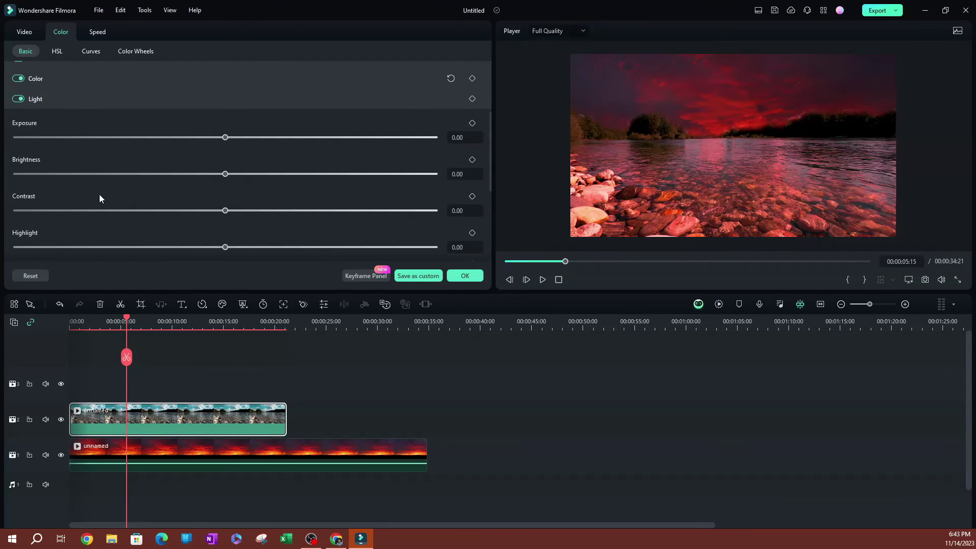
left_click_drag(225, 254, 195, 245)
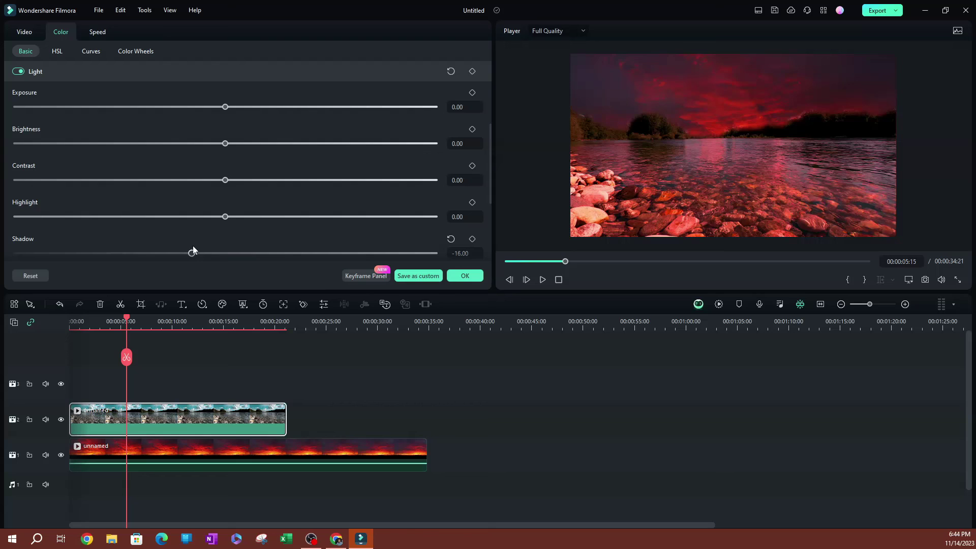